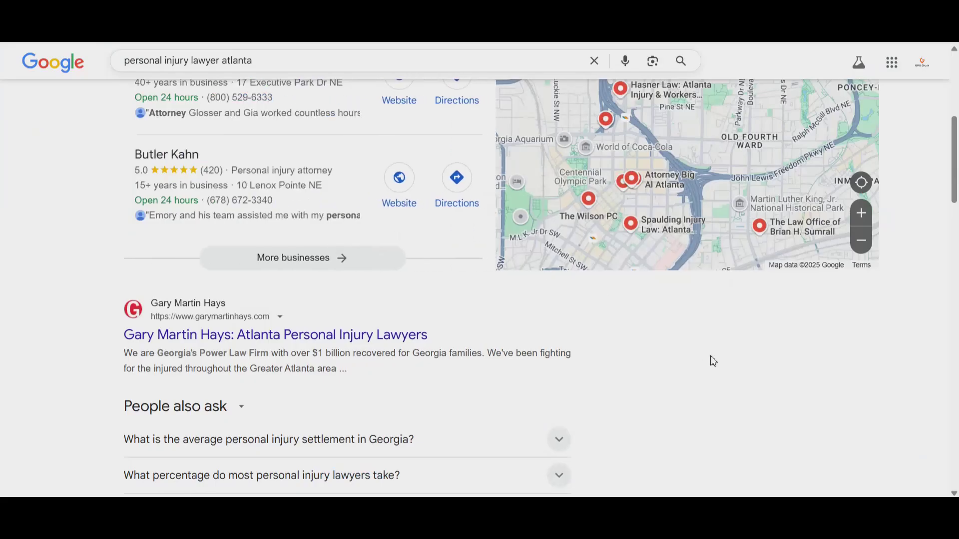
scroll(713, 360, "down", 4)
scroll(713, 360, "down", 2)
scroll(712, 360, "down", 2)
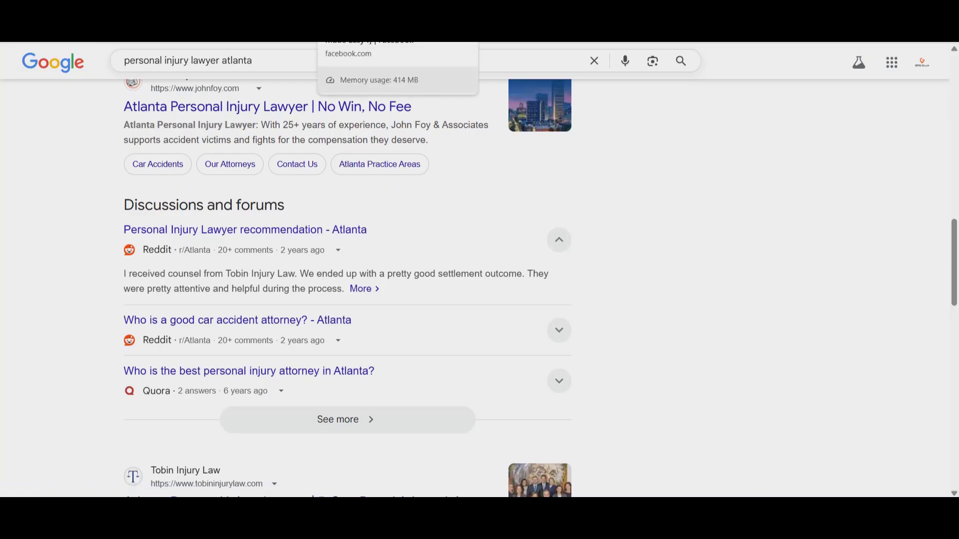
- Switch to the Reddit tab showing the r/bigseo feed
left_click(198, 30)
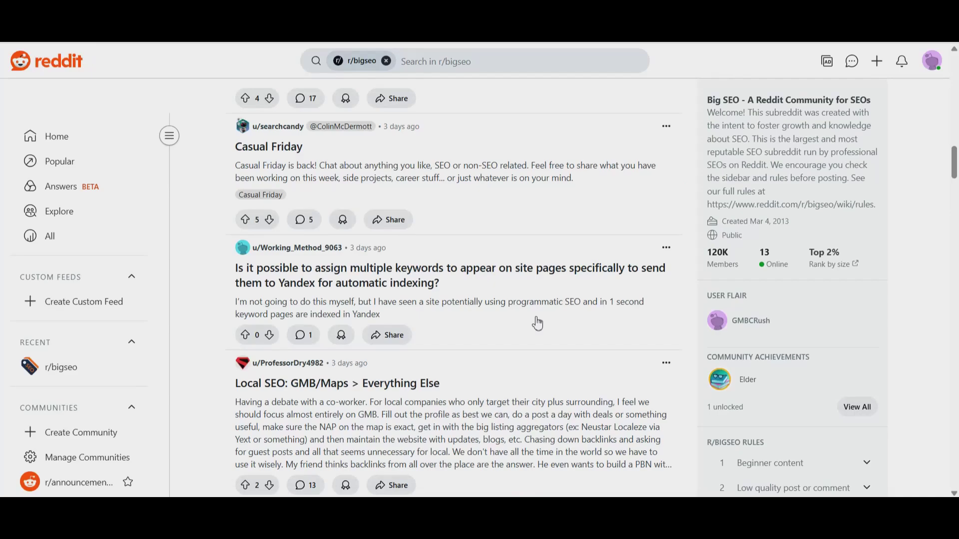
scroll(537, 323, "down", 2)
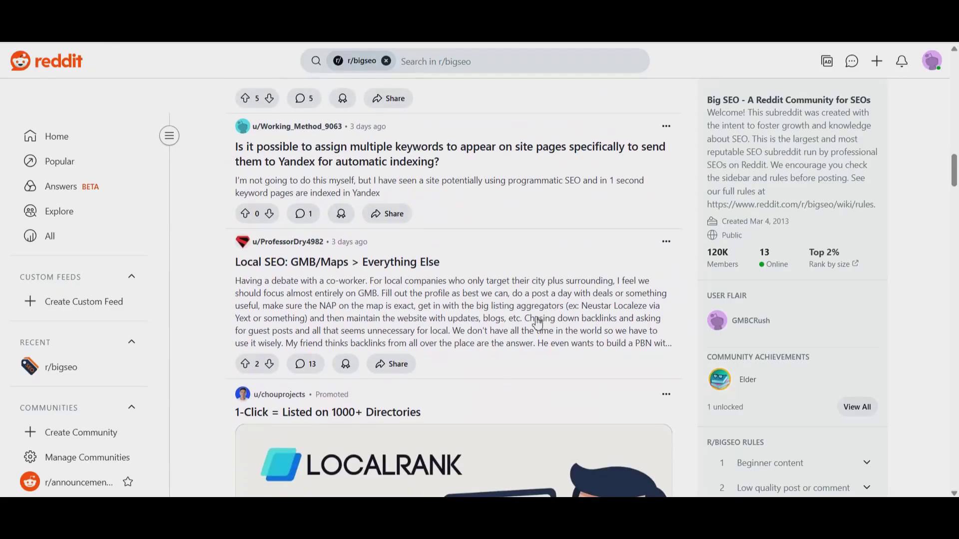
scroll(537, 323, "down", 1)
scroll(537, 323, "down", 1)
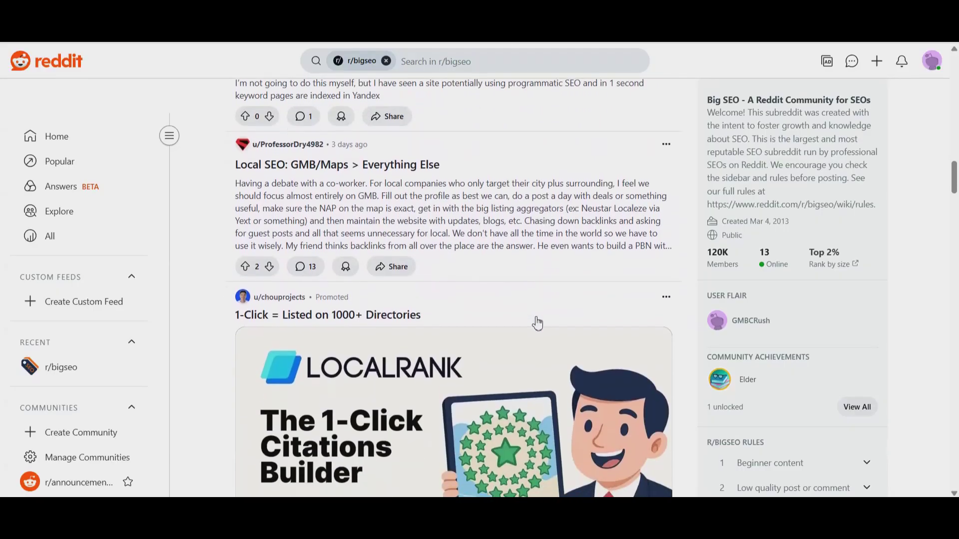
scroll(536, 323, "down", 3)
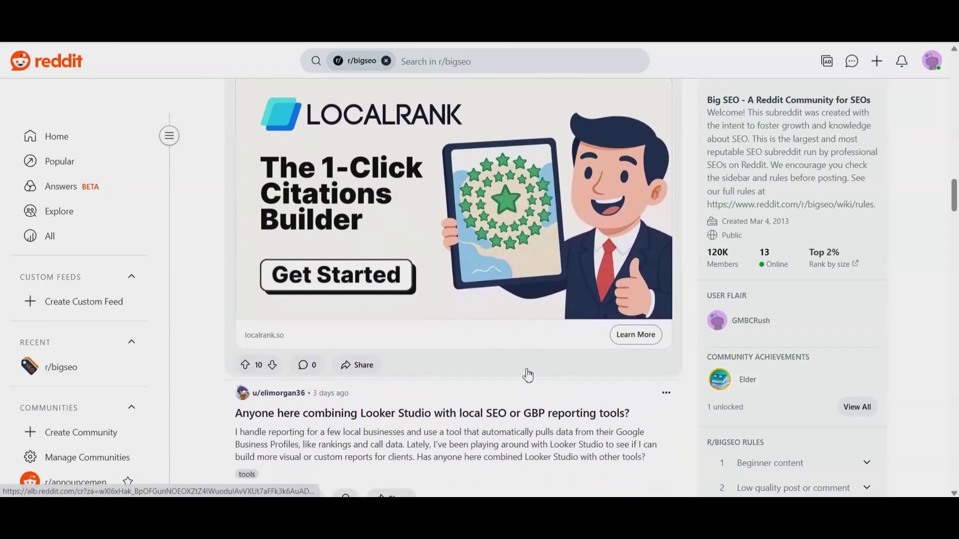
scroll(527, 379, "down", 2)
scroll(527, 379, "down", 2)
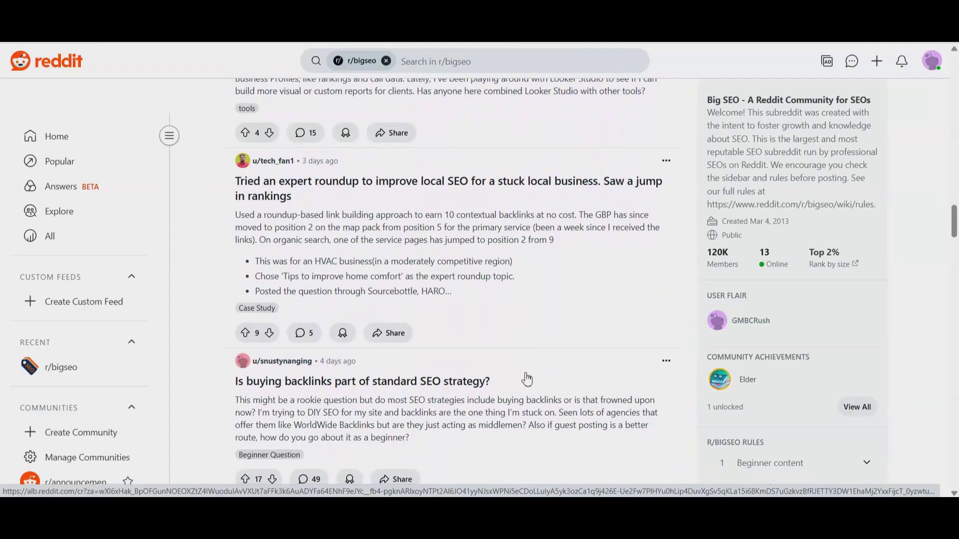
scroll(526, 378, "down", 1)
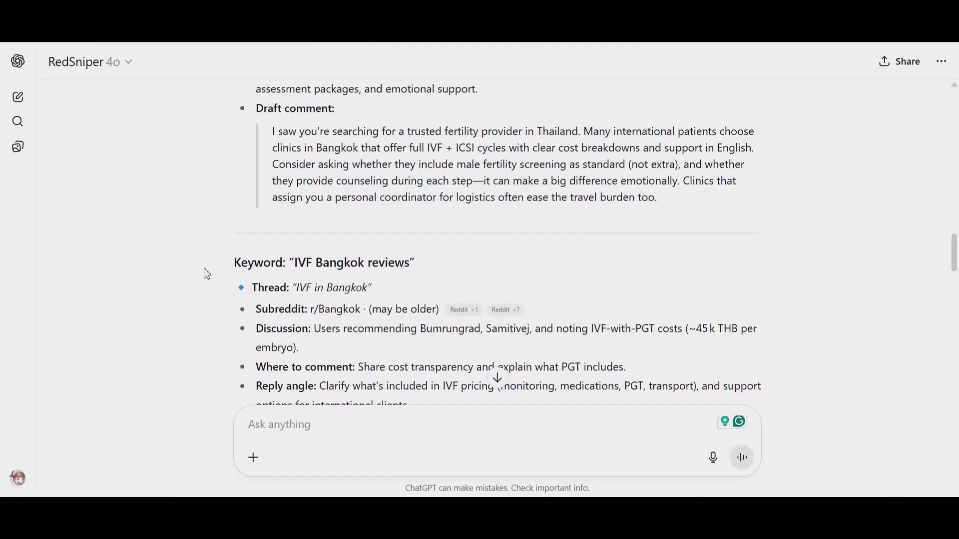
scroll(204, 273, "up", 1)
scroll(204, 273, "up", 1)
scroll(205, 274, "up", 1)
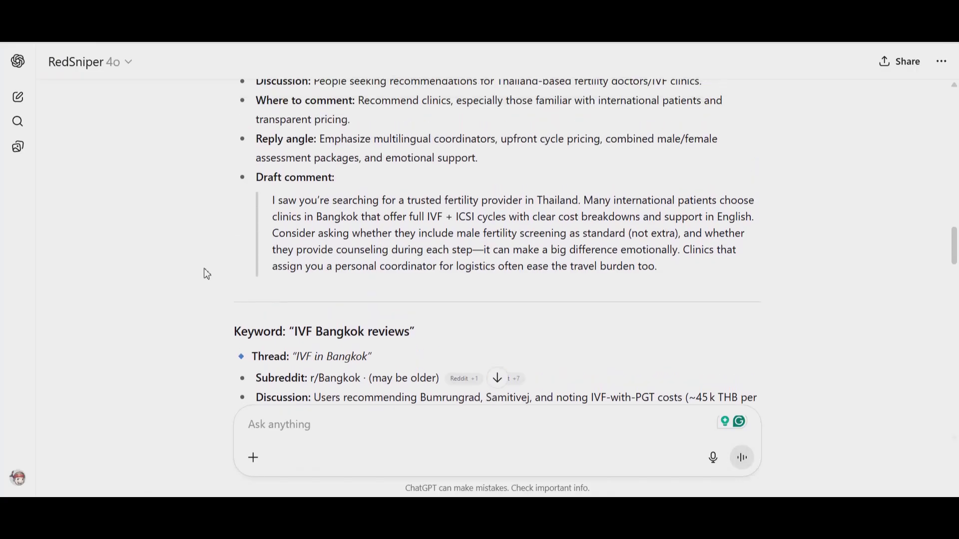
scroll(204, 273, "down", 1)
scroll(205, 274, "down", 1)
scroll(204, 274, "down", 1)
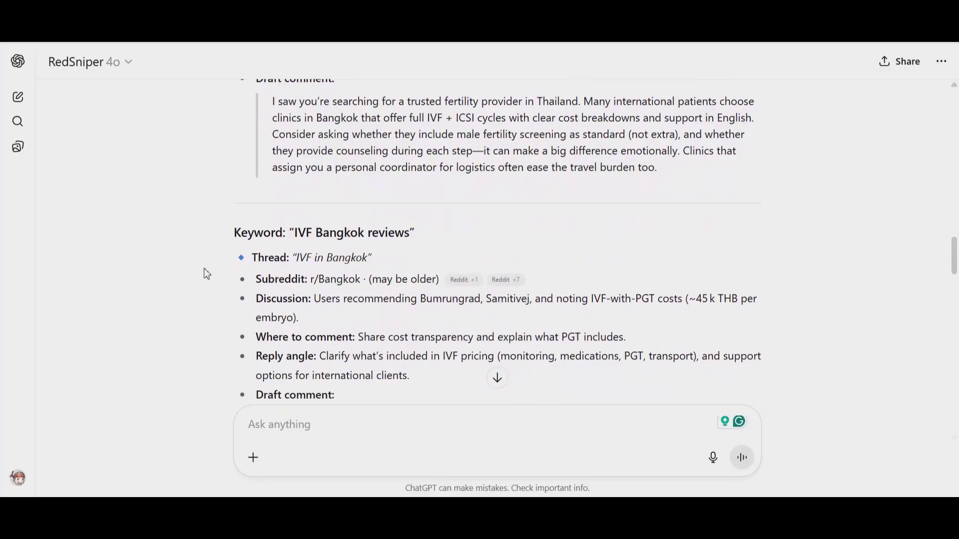
scroll(204, 273, "down", 2)
scroll(205, 274, "down", 1)
scroll(204, 274, "up", 1)
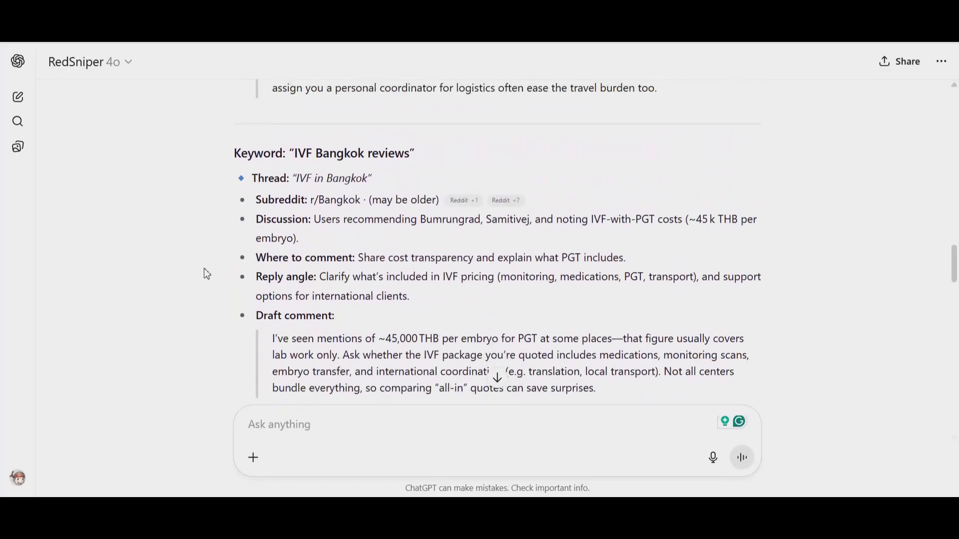
scroll(205, 273, "up", 5)
scroll(205, 274, "up", 4)
scroll(204, 273, "up", 4)
scroll(204, 273, "down", 2)
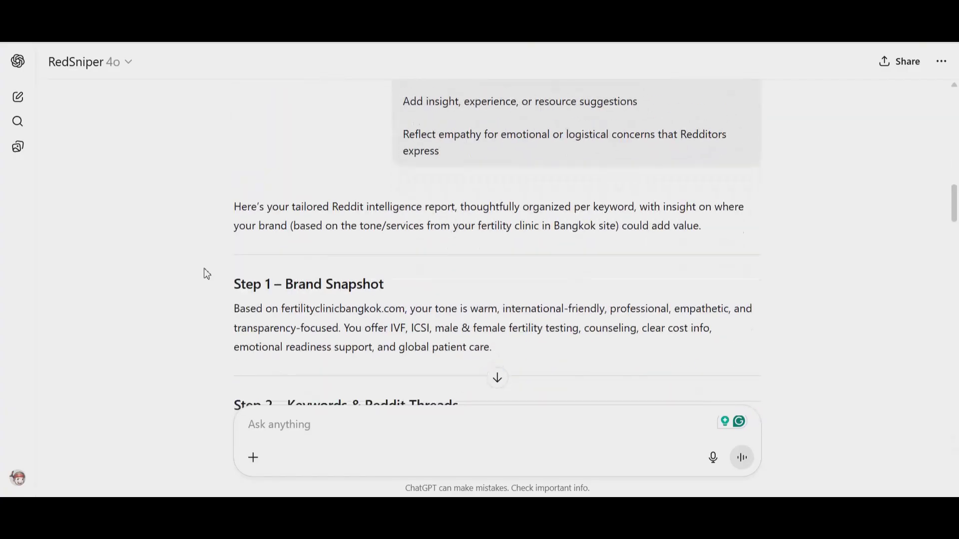
scroll(204, 274, "down", 3)
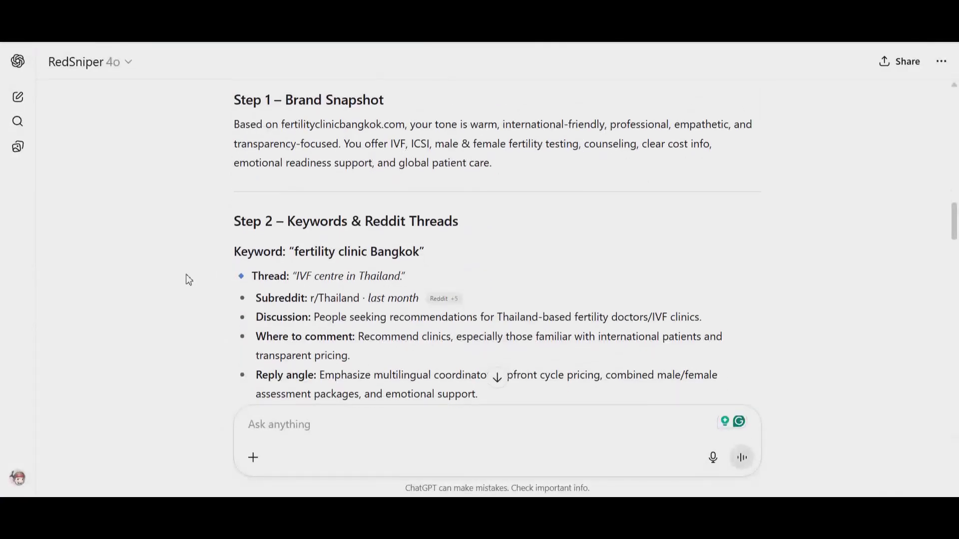
scroll(187, 279, "down", 1)
scroll(187, 279, "up", 1)
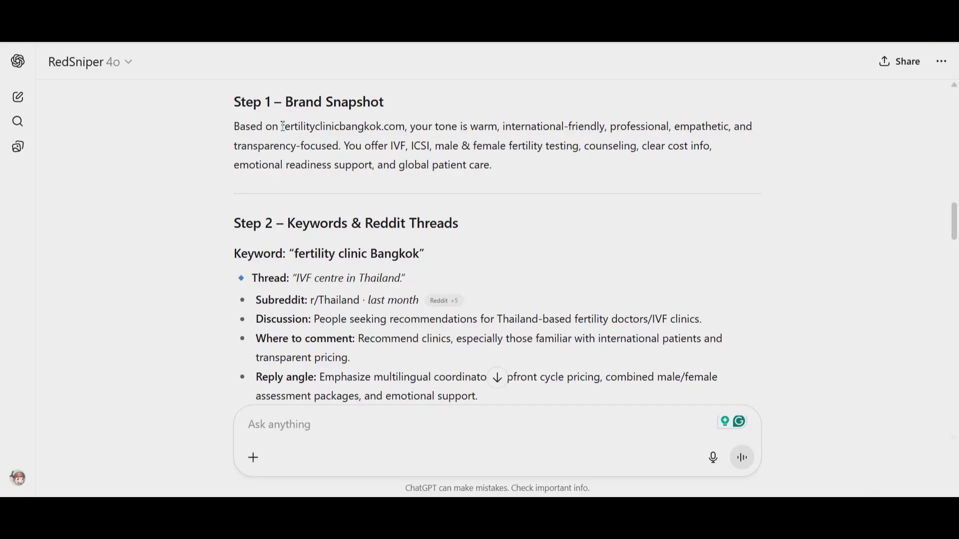
- Highlight the fertilityclinicbangkok.com domain in the brand snapshot, then deselect it
left_click_drag(281, 126, 405, 125)
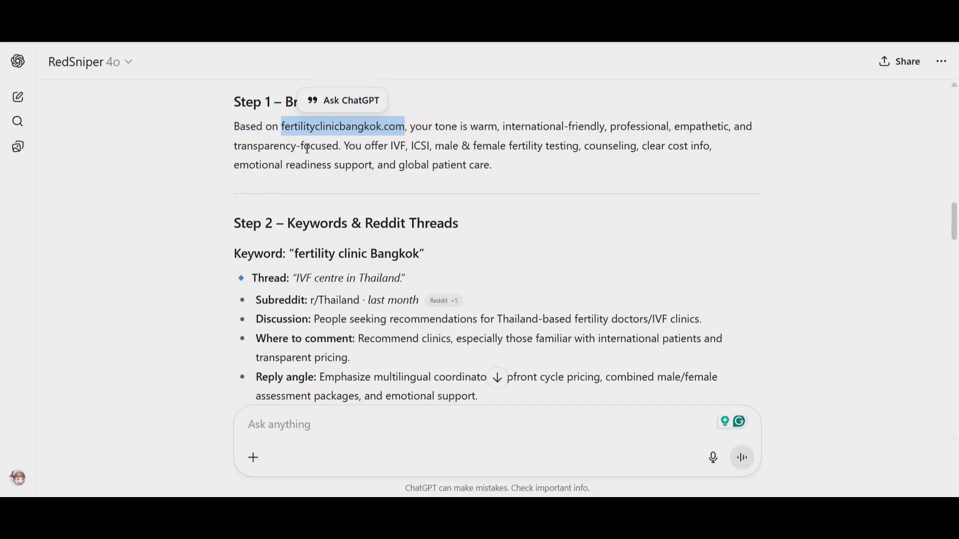
left_click(254, 145)
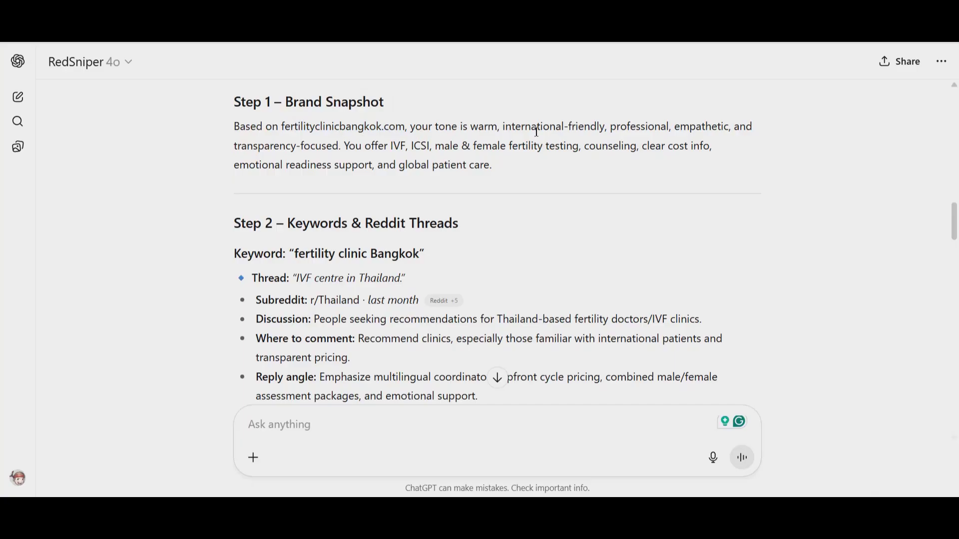
scroll(516, 219, "down", 1)
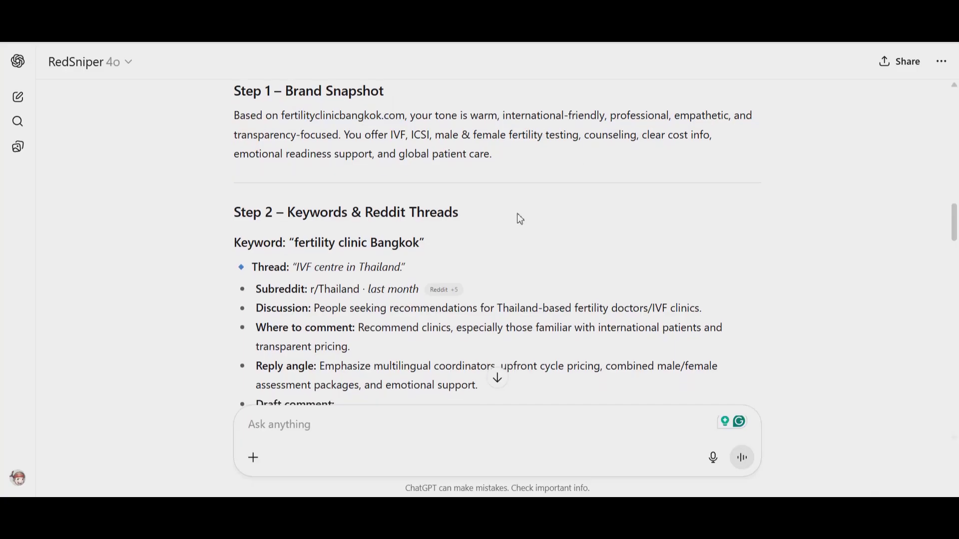
scroll(517, 219, "down", 3)
scroll(516, 215, "down", 1)
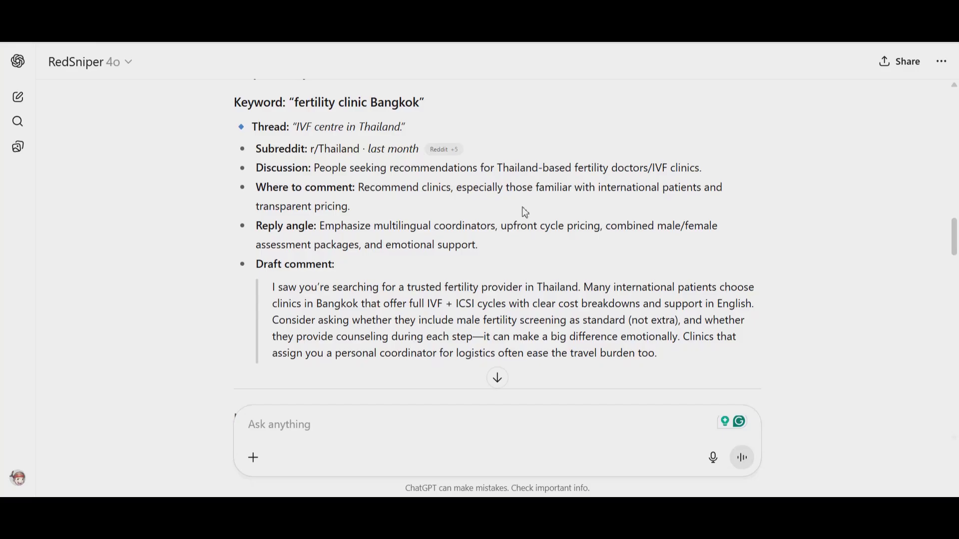
scroll(523, 212, "down", 1)
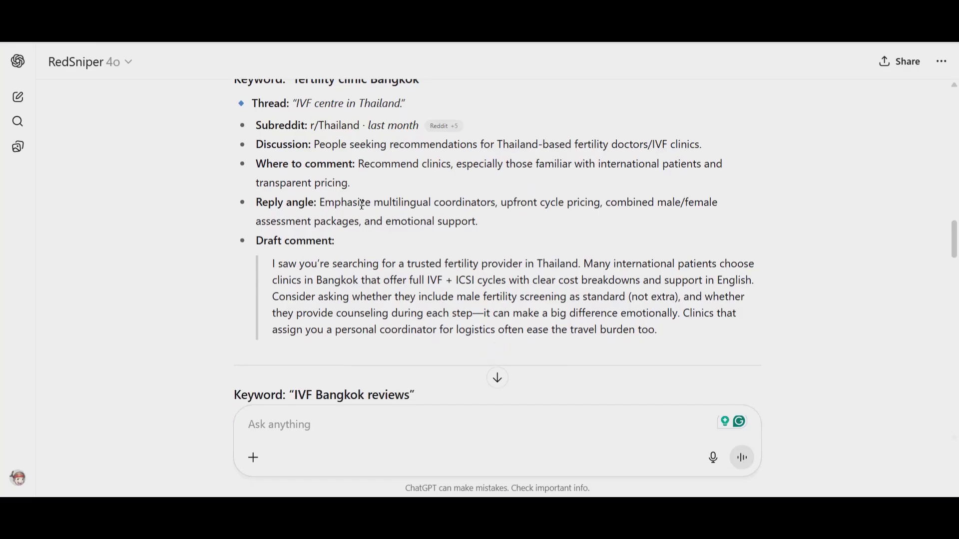
scroll(360, 204, "down", 1)
scroll(349, 228, "down", 2)
scroll(349, 226, "down", 2)
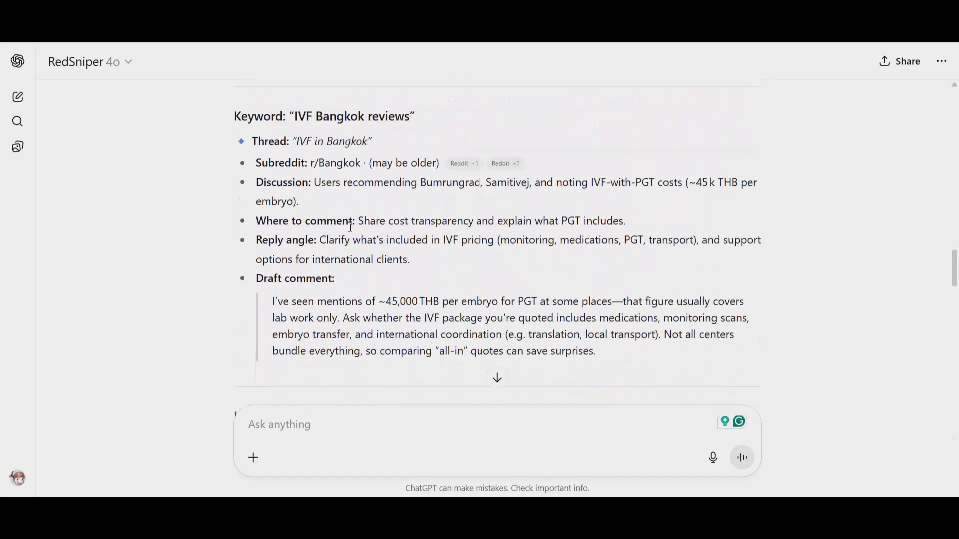
scroll(350, 226, "down", 2)
scroll(350, 228, "down", 1)
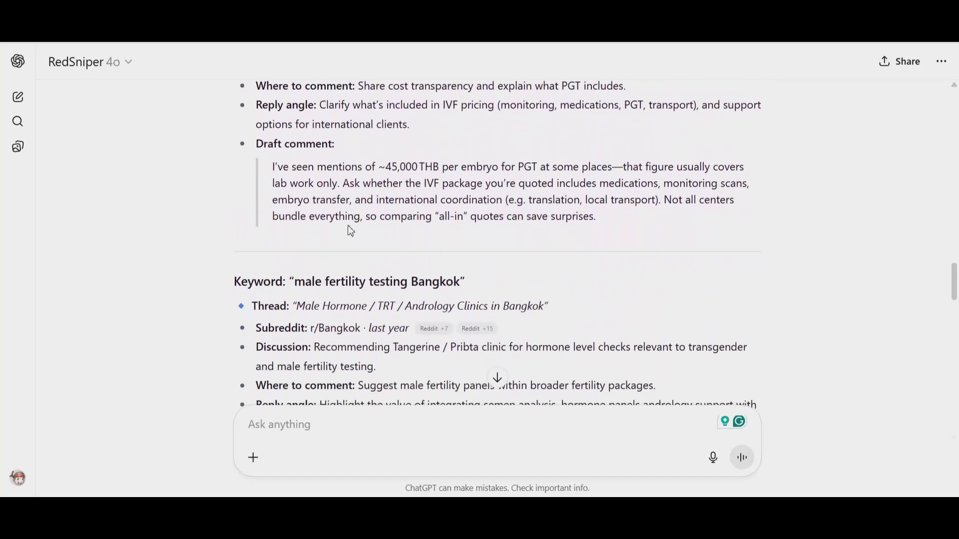
scroll(276, 238, "up", 2)
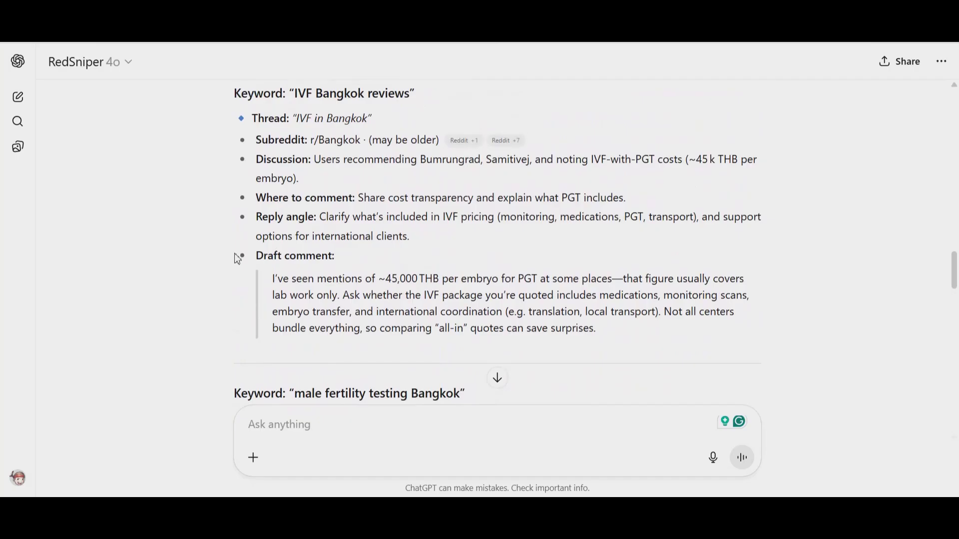
scroll(236, 259, "up", 1)
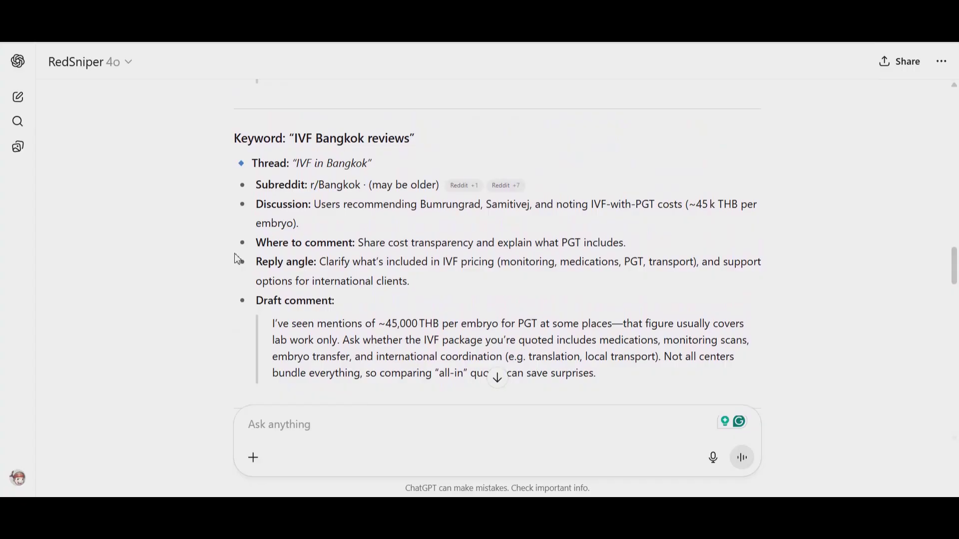
scroll(393, 207, "down", 3)
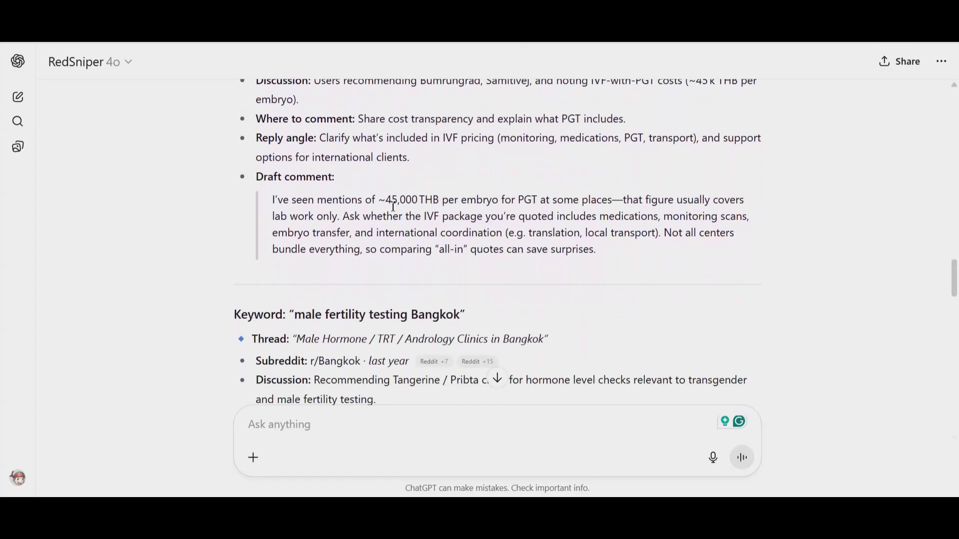
scroll(392, 207, "down", 1)
scroll(392, 207, "down", 1)
scroll(391, 210, "down", 1)
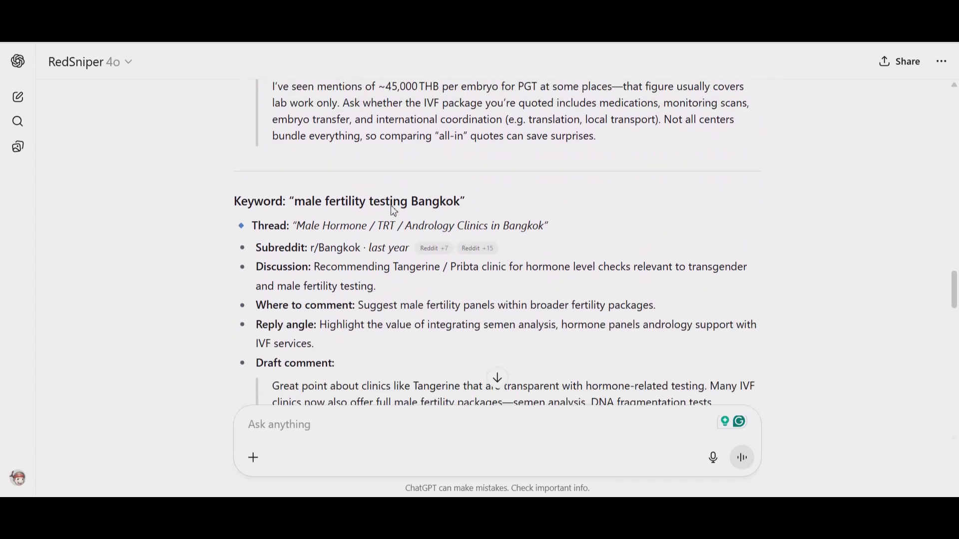
scroll(393, 210, "up", 1)
scroll(393, 210, "up", 1)
scroll(392, 210, "up", 2)
scroll(393, 207, "down", 1)
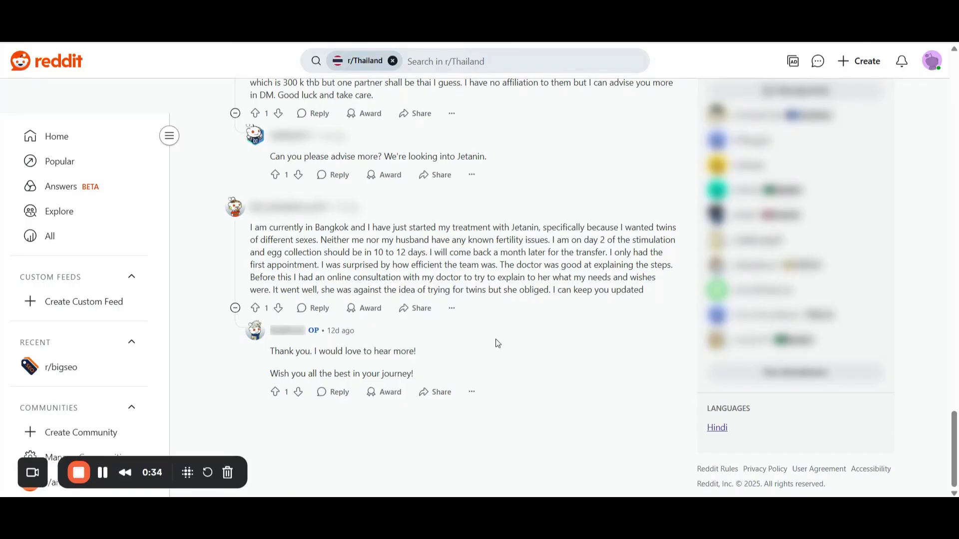
scroll(495, 343, "up", 1)
scroll(495, 342, "down", 1)
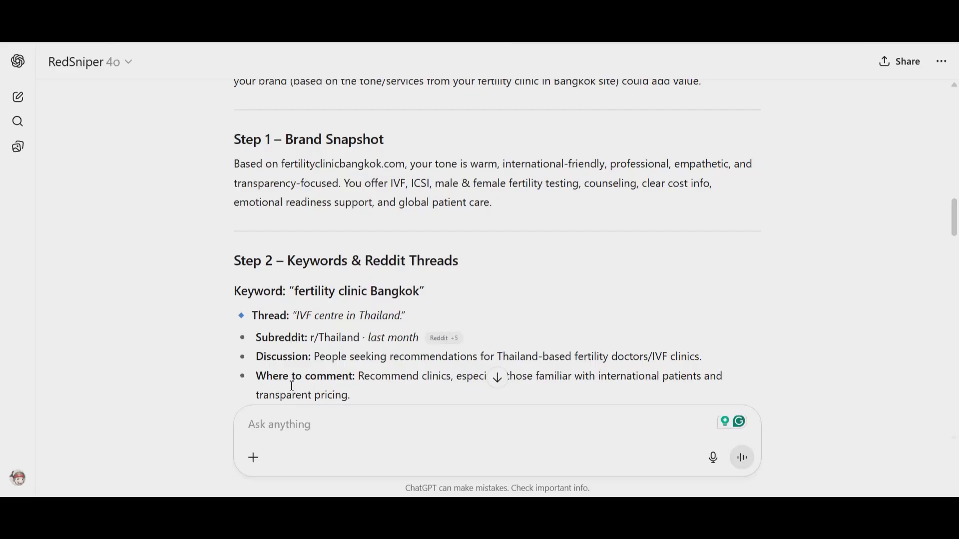
scroll(348, 359, "down", 2)
scroll(348, 360, "down", 2)
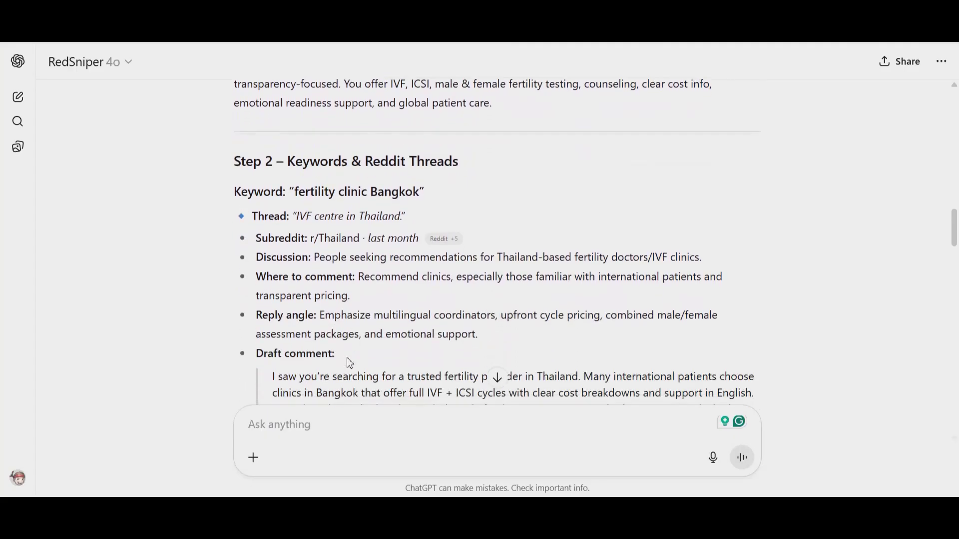
scroll(348, 360, "up", 2)
scroll(349, 360, "up", 1)
scroll(349, 360, "up", 1)
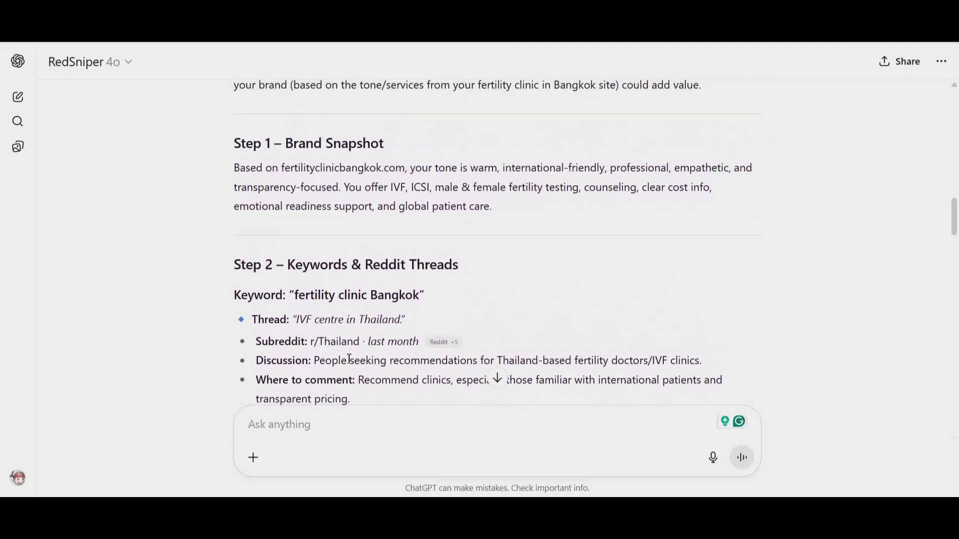
scroll(349, 360, "up", 1)
scroll(349, 360, "down", 1)
scroll(349, 360, "down", 2)
scroll(348, 360, "down", 1)
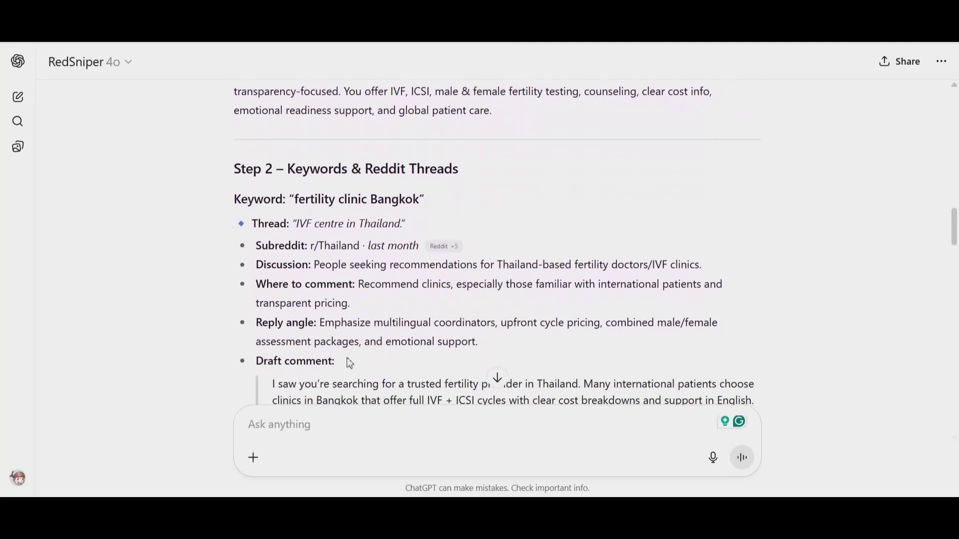
- Highlight the r/Thailand subreddit line in the report, then deselect it
triple_click(395, 248)
left_click(659, 199)
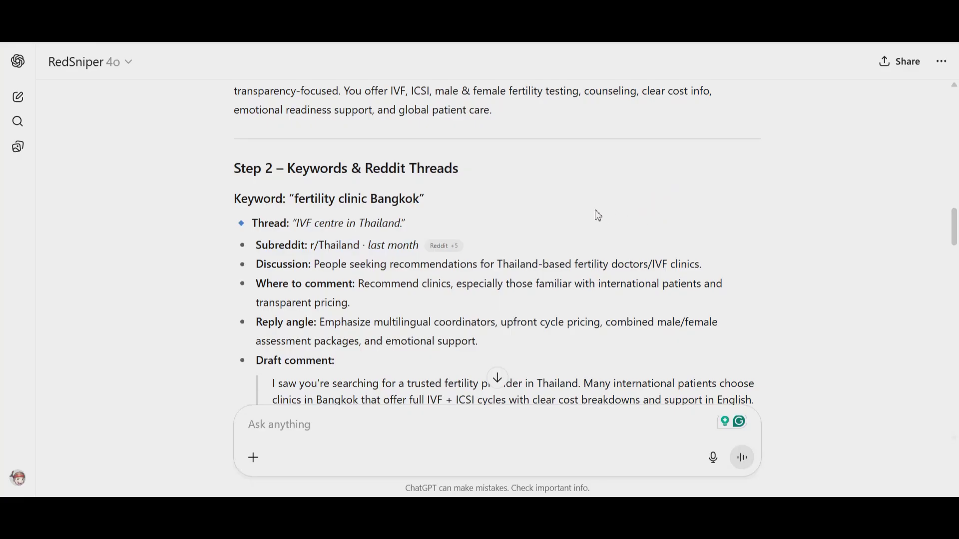
scroll(596, 215, "down", 1)
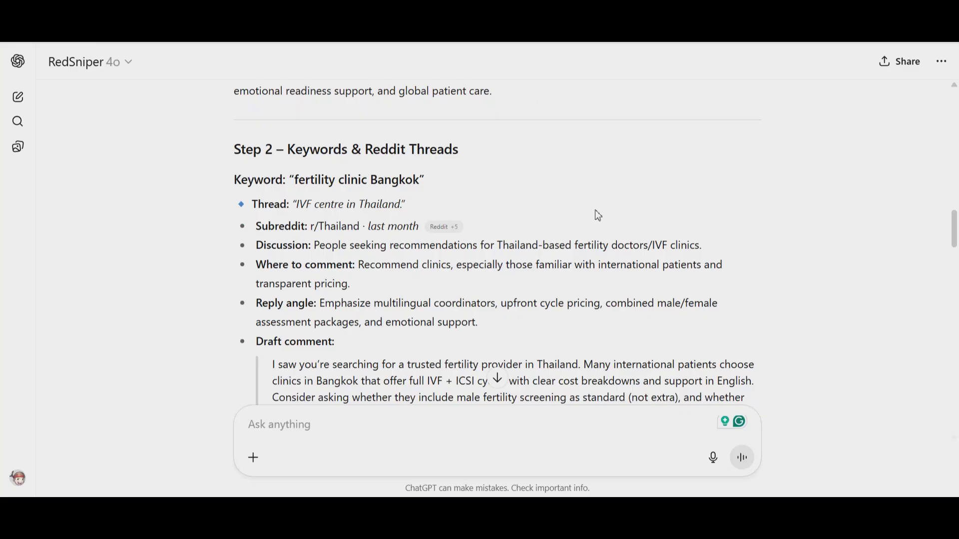
scroll(597, 215, "up", 1)
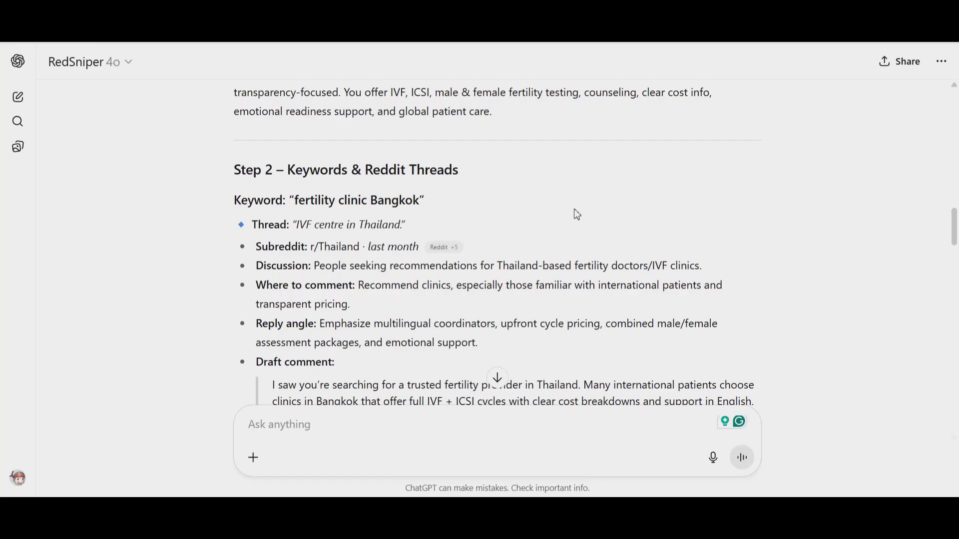
scroll(576, 214, "down", 1)
scroll(576, 214, "down", 2)
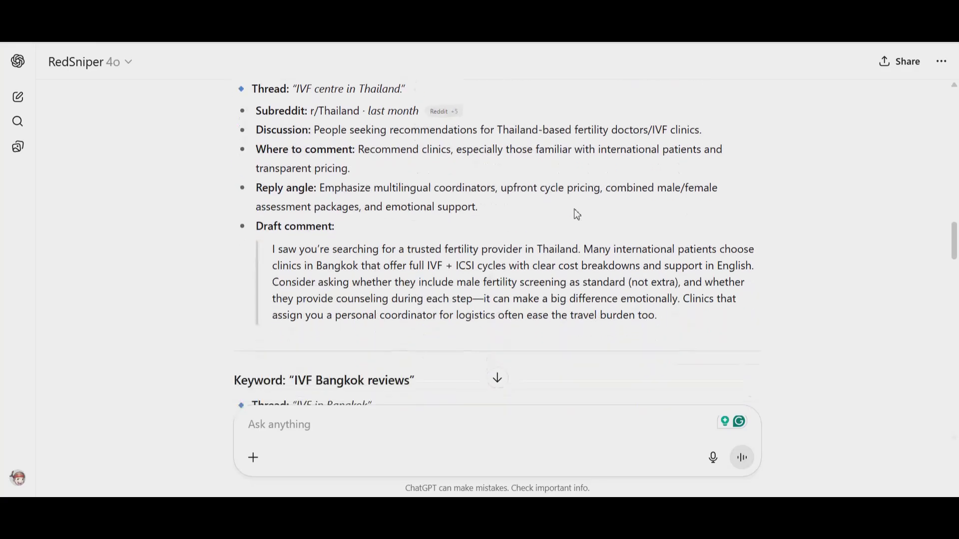
scroll(576, 214, "down", 1)
scroll(576, 212, "down", 1)
scroll(575, 209, "down", 2)
scroll(575, 212, "down", 2)
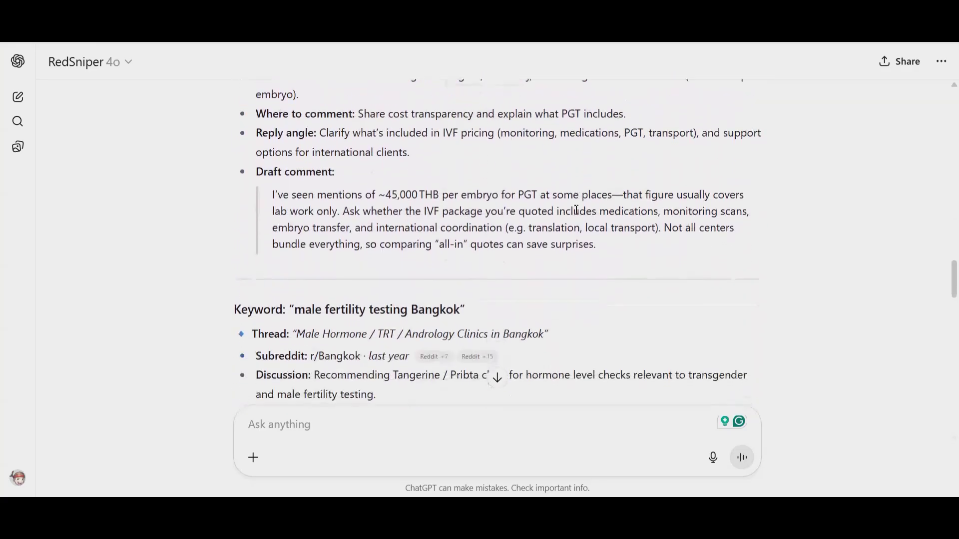
scroll(575, 213, "down", 2)
scroll(576, 214, "up", 1)
scroll(576, 214, "up", 3)
scroll(575, 213, "up", 2)
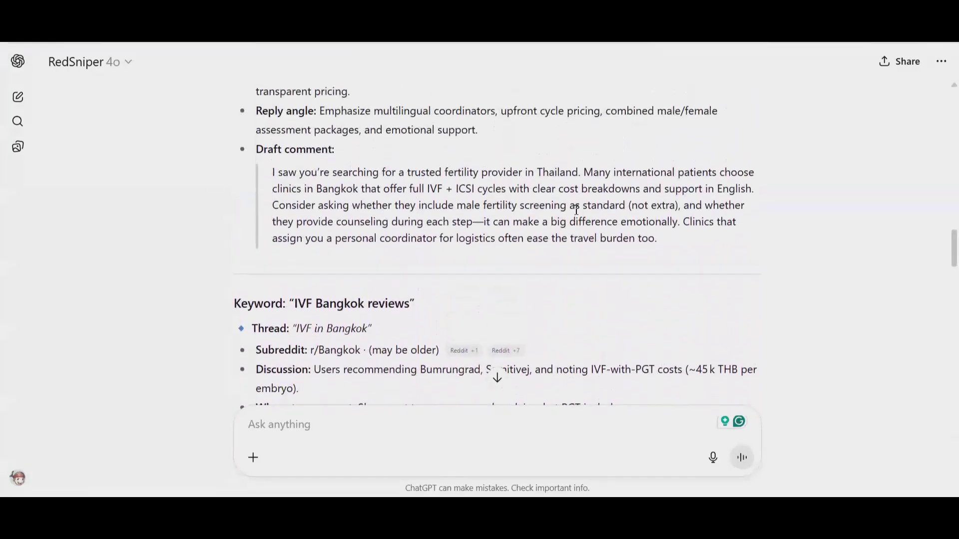
scroll(576, 210, "up", 1)
scroll(576, 211, "up", 1)
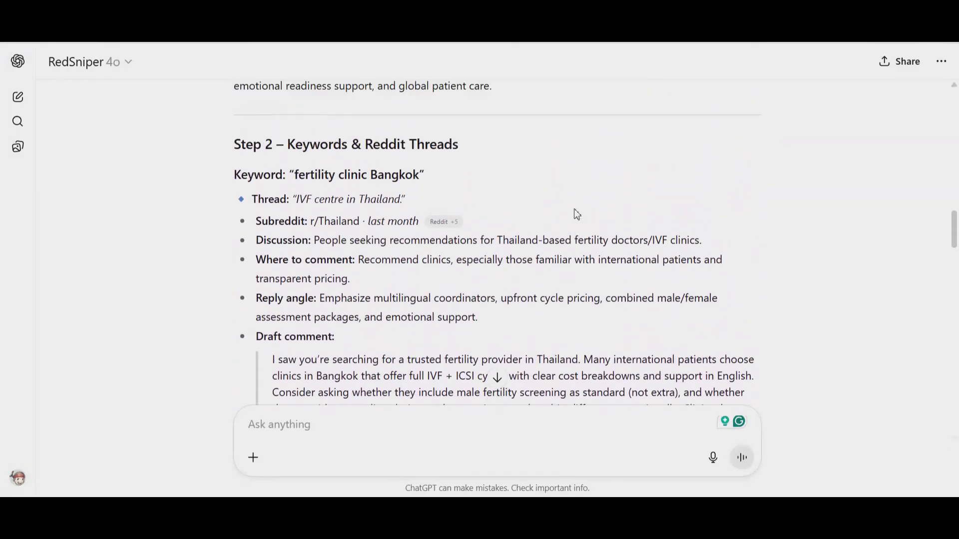
scroll(575, 214, "up", 1)
scroll(575, 215, "up", 1)
scroll(575, 214, "up", 1)
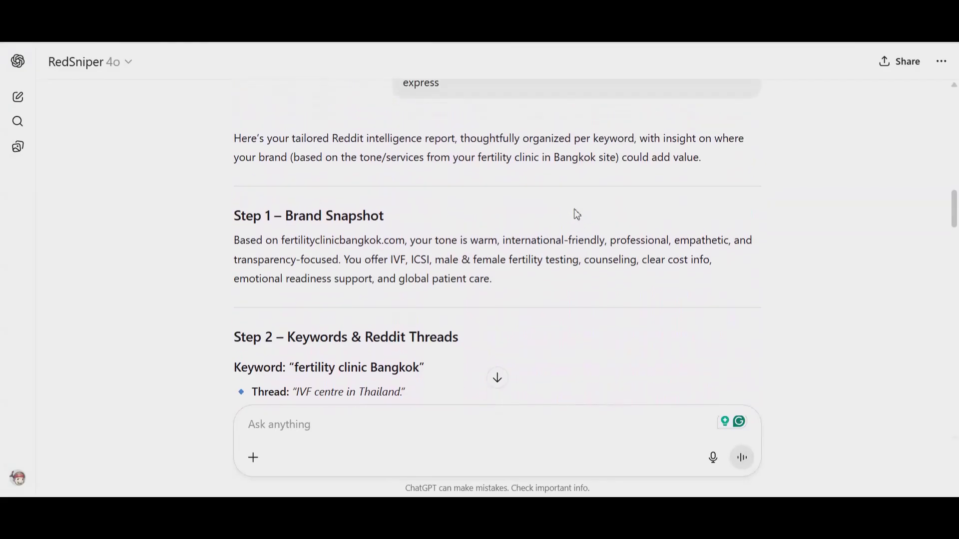
scroll(576, 214, "up", 1)
scroll(576, 215, "up", 1)
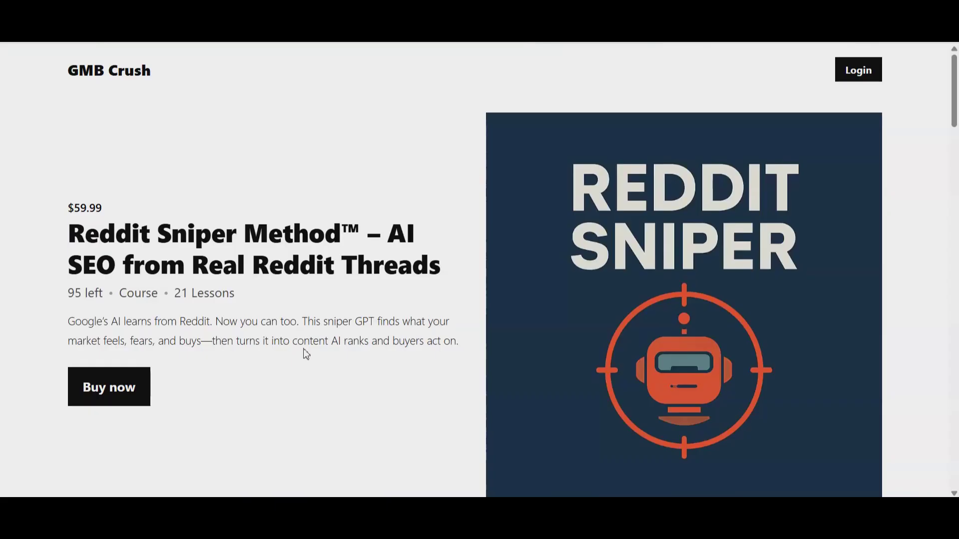
scroll(305, 354, "down", 1)
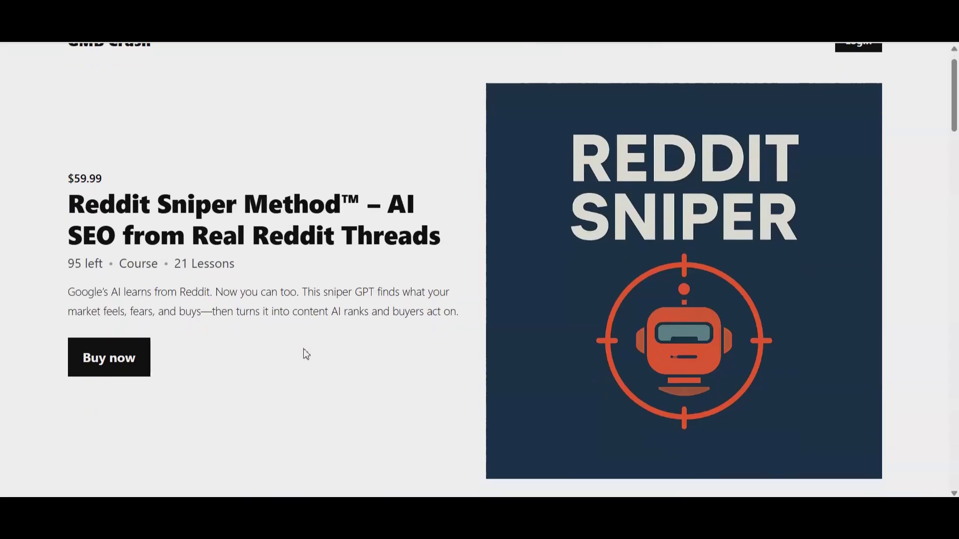
scroll(322, 347, "down", 1)
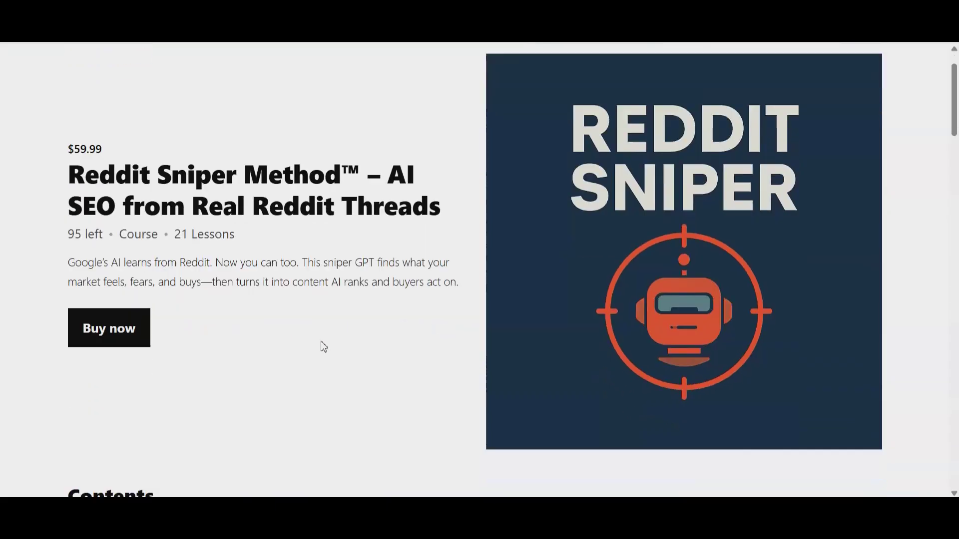
scroll(323, 347, "down", 3)
scroll(323, 346, "down", 3)
scroll(323, 346, "down", 5)
scroll(323, 346, "down", 4)
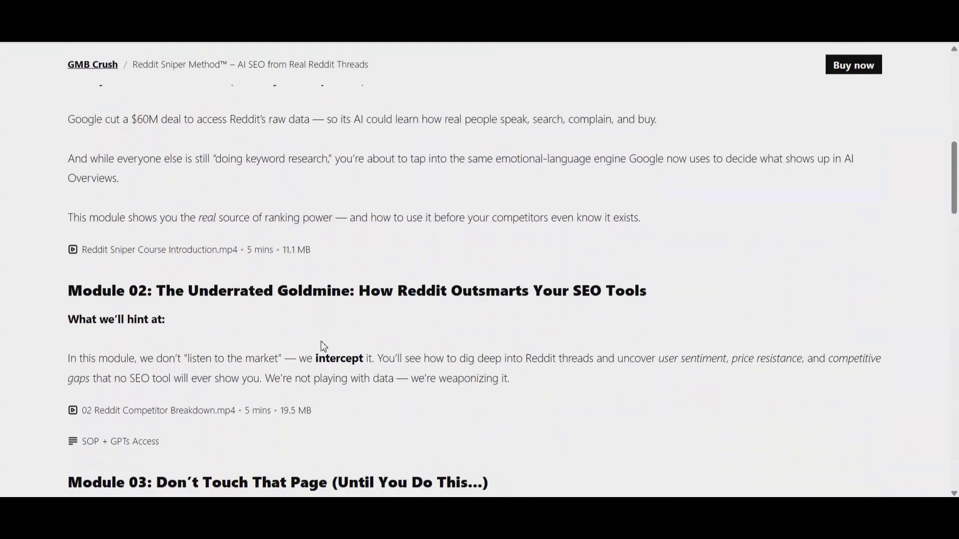
scroll(514, 340, "down", 2)
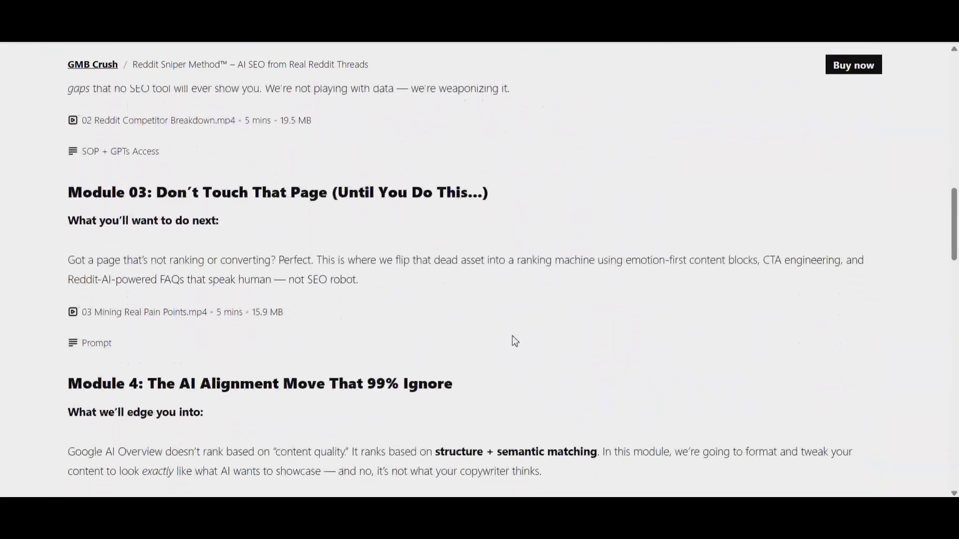
scroll(514, 341, "down", 3)
scroll(515, 340, "down", 3)
scroll(514, 341, "down", 2)
scroll(514, 341, "down", 2)
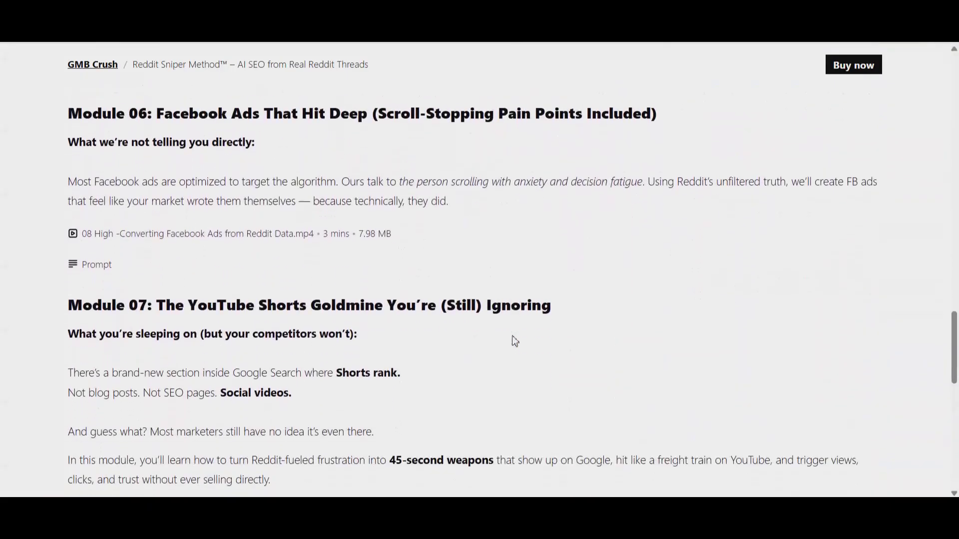
scroll(515, 341, "down", 2)
scroll(514, 342, "down", 2)
scroll(512, 340, "down", 2)
scroll(512, 340, "down", 2)
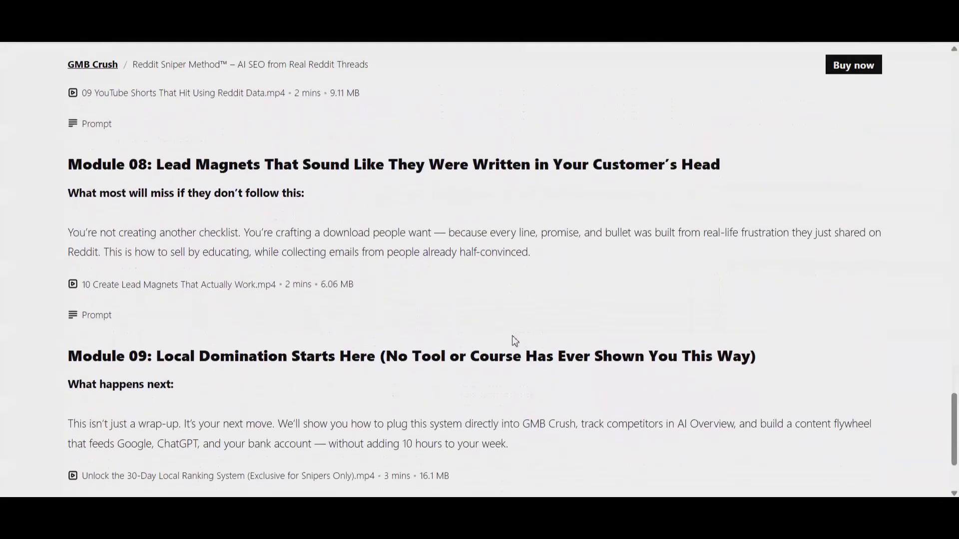
scroll(512, 339, "down", 1)
scroll(512, 339, "down", 1)
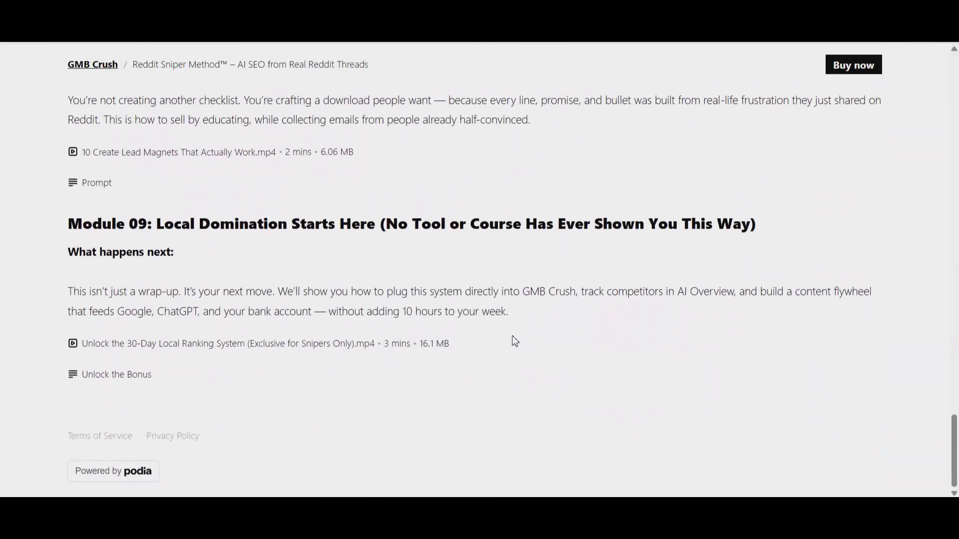
scroll(499, 337, "up", 1)
scroll(499, 337, "up", 3)
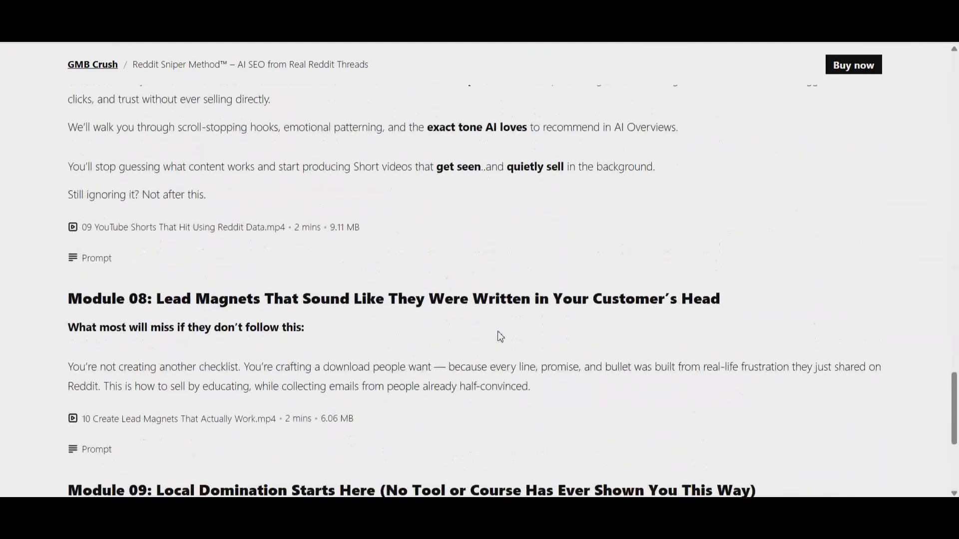
scroll(499, 336, "up", 2)
scroll(500, 336, "up", 3)
scroll(500, 336, "up", 1)
scroll(499, 337, "up", 1)
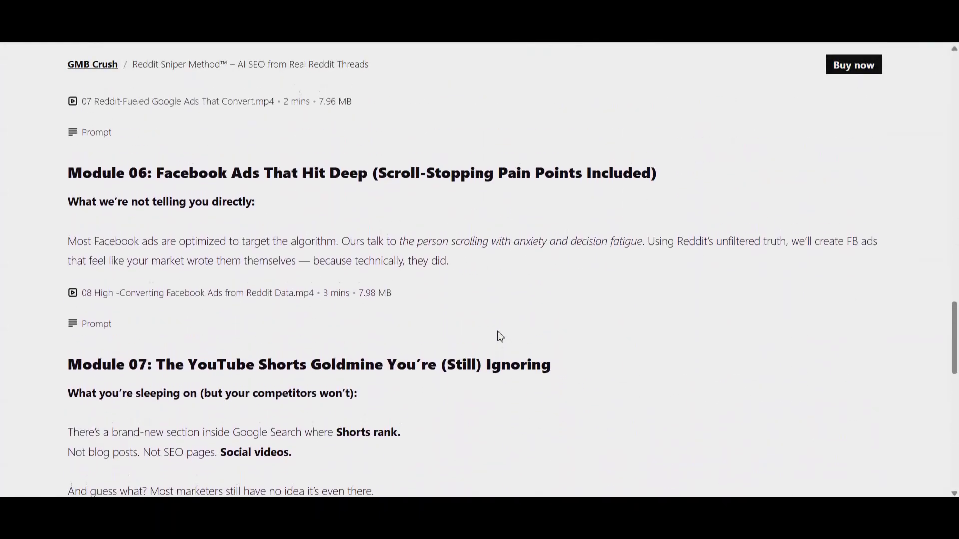
scroll(500, 336, "up", 2)
scroll(500, 337, "up", 2)
scroll(499, 336, "up", 1)
scroll(500, 336, "up", 2)
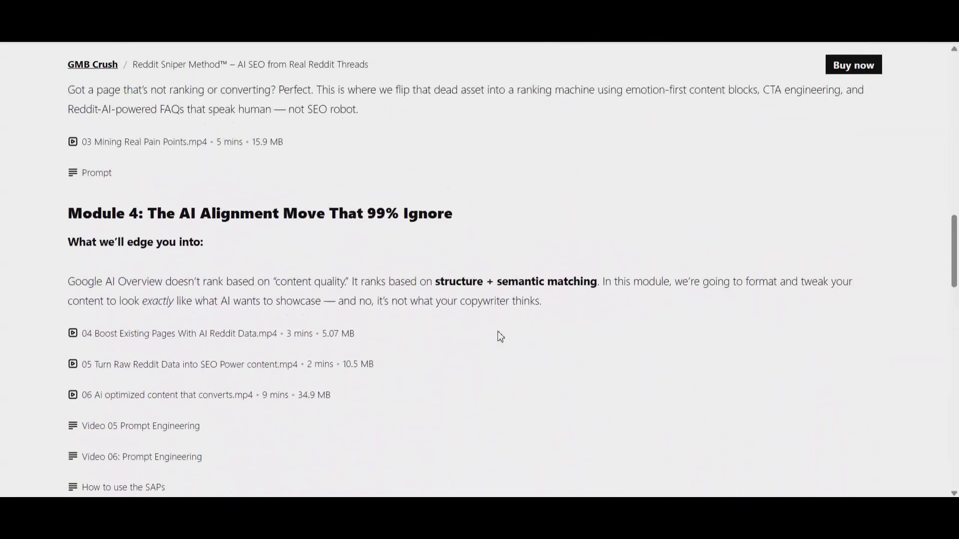
scroll(499, 336, "up", 2)
scroll(500, 336, "up", 2)
scroll(532, 296, "up", 1)
scroll(548, 292, "up", 1)
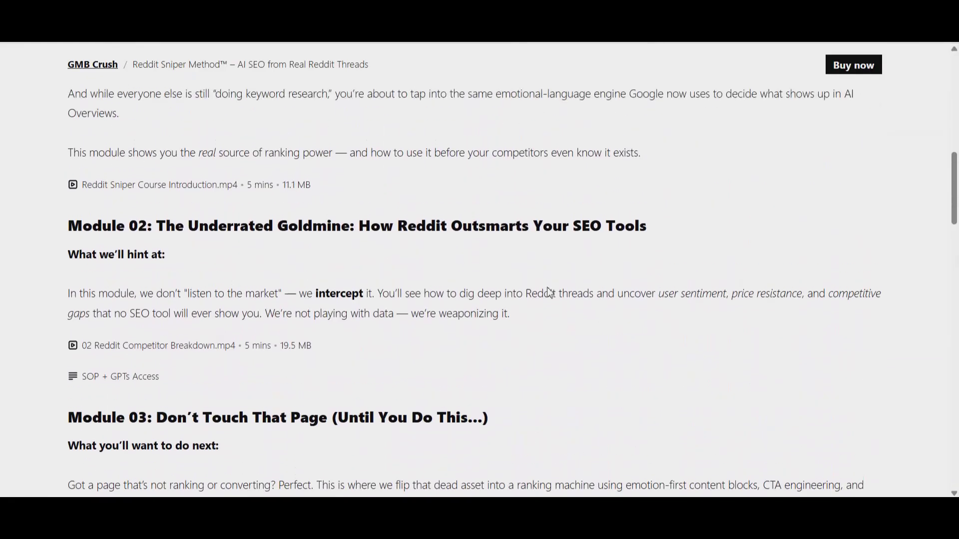
scroll(548, 292, "up", 2)
scroll(548, 291, "up", 1)
scroll(550, 292, "down", 2)
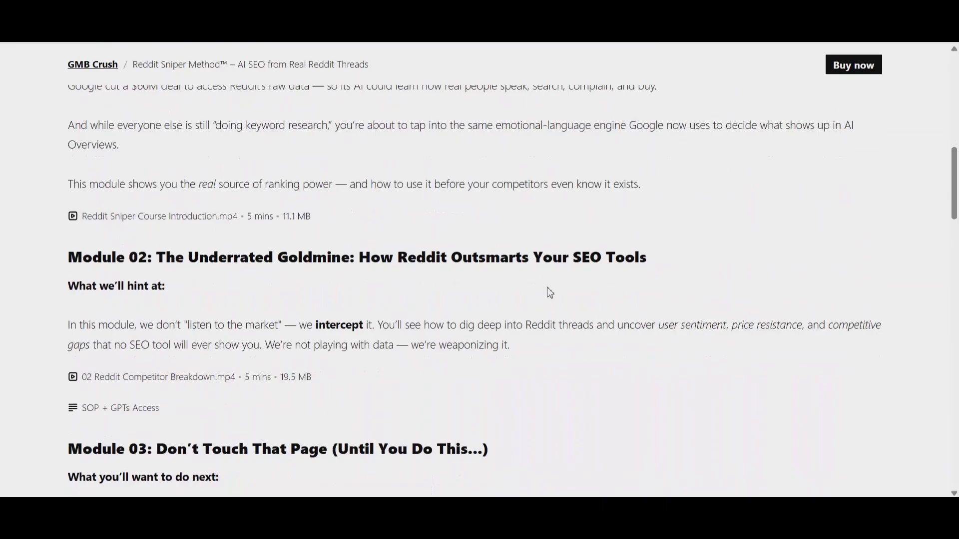
scroll(549, 292, "down", 1)
scroll(548, 293, "up", 4)
scroll(548, 292, "up", 3)
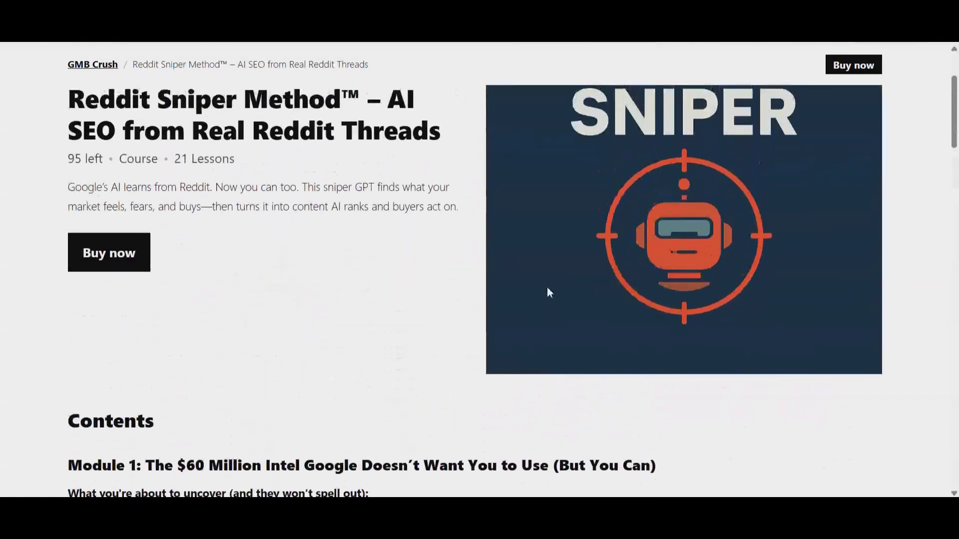
scroll(546, 292, "up", 1)
scroll(465, 328, "up", 2)
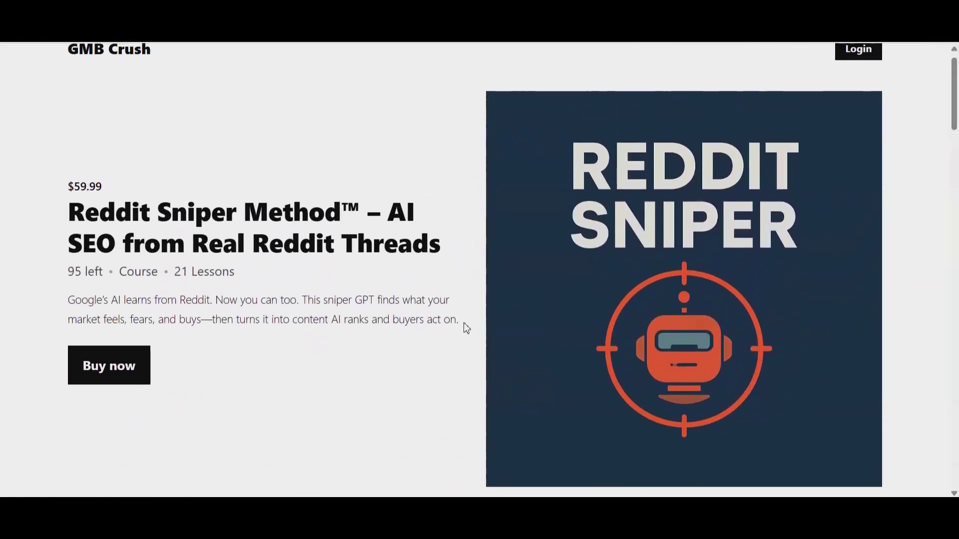
scroll(464, 327, "up", 1)
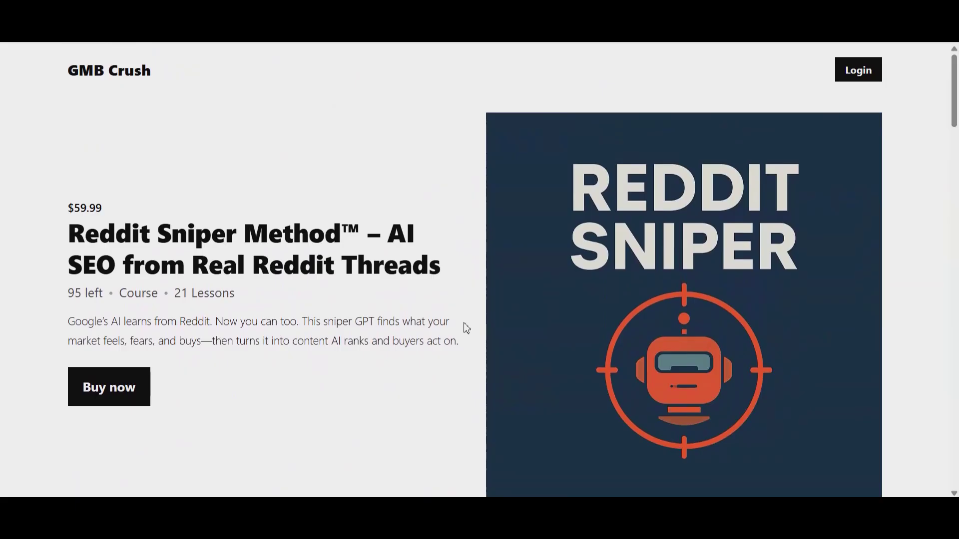
scroll(465, 328, "down", 1)
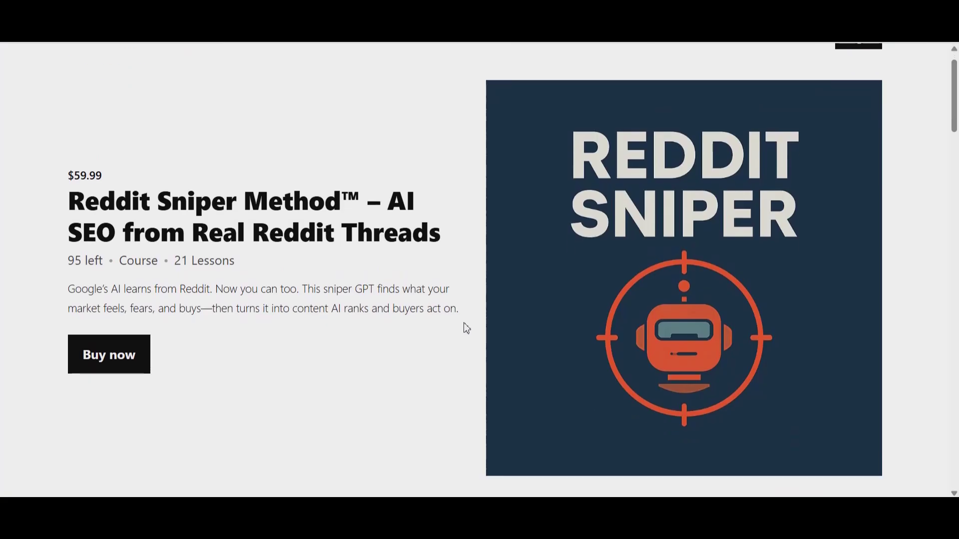
scroll(464, 327, "down", 2)
scroll(464, 327, "down", 2)
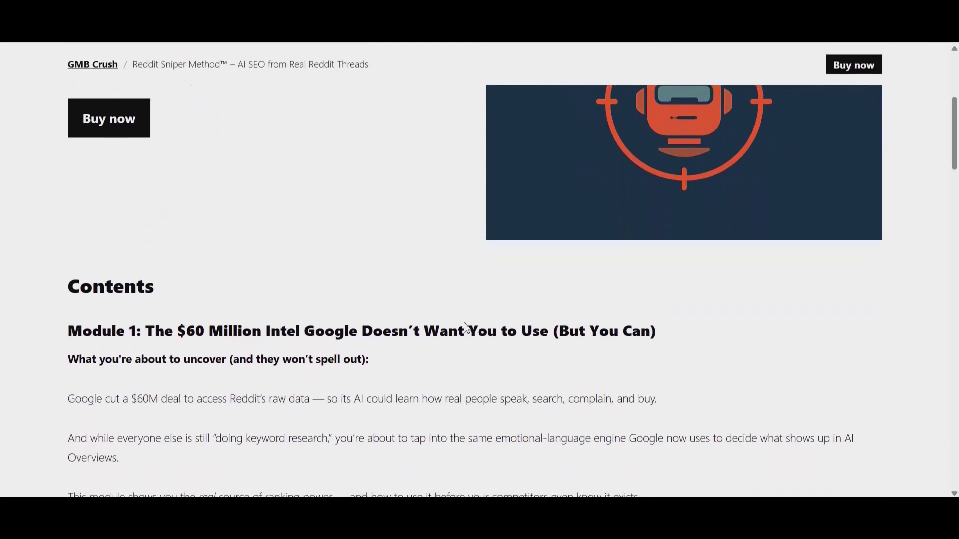
scroll(465, 327, "down", 1)
scroll(465, 328, "down", 2)
scroll(464, 327, "down", 3)
scroll(465, 327, "down", 3)
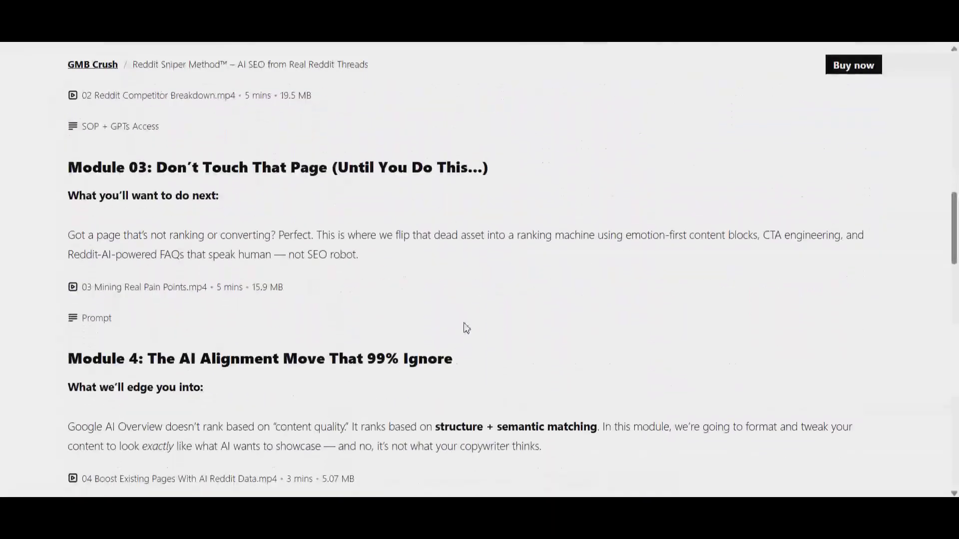
scroll(465, 327, "down", 2)
scroll(465, 327, "down", 2)
scroll(465, 328, "down", 1)
scroll(464, 327, "down", 3)
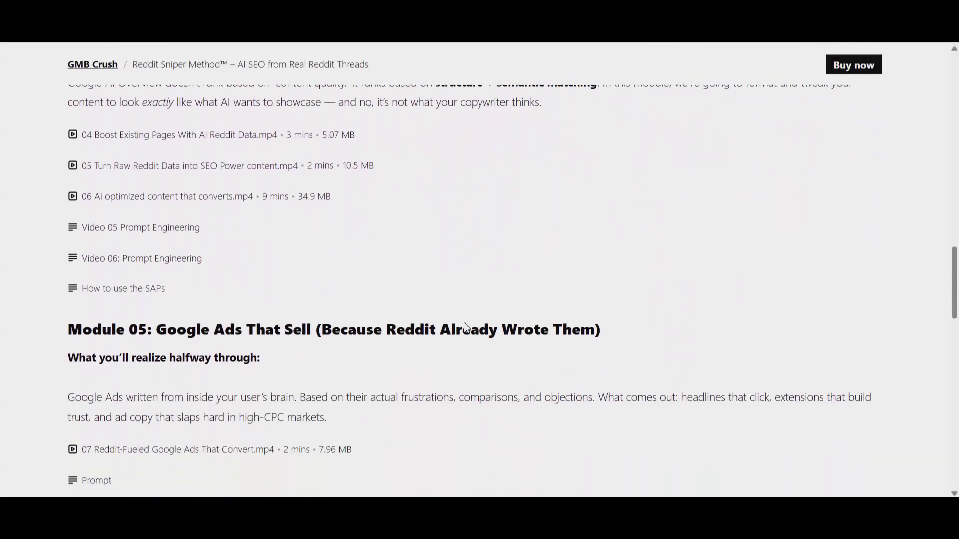
scroll(464, 327, "down", 1)
scroll(465, 327, "down", 1)
scroll(465, 327, "down", 2)
scroll(465, 328, "down", 1)
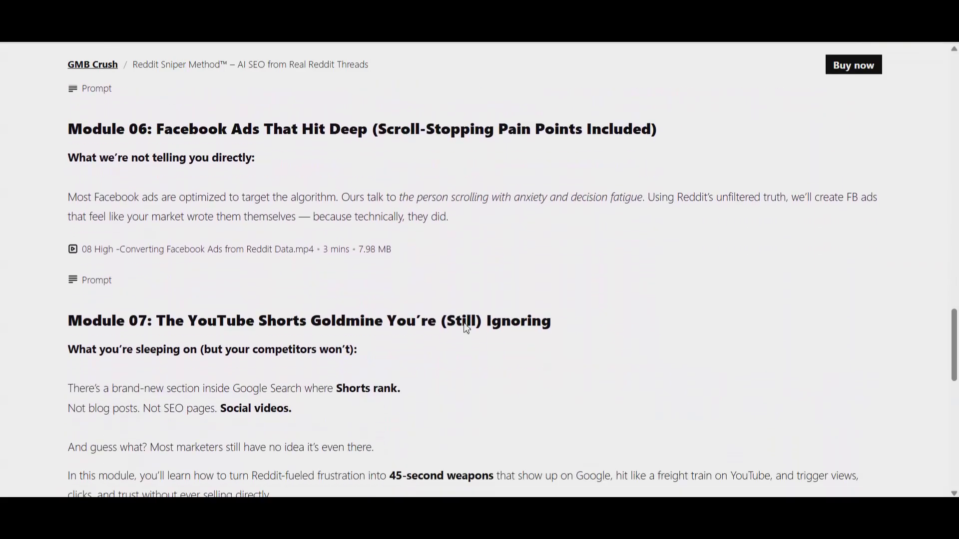
scroll(465, 327, "down", 1)
scroll(464, 328, "down", 1)
scroll(464, 328, "down", 2)
scroll(465, 327, "down", 1)
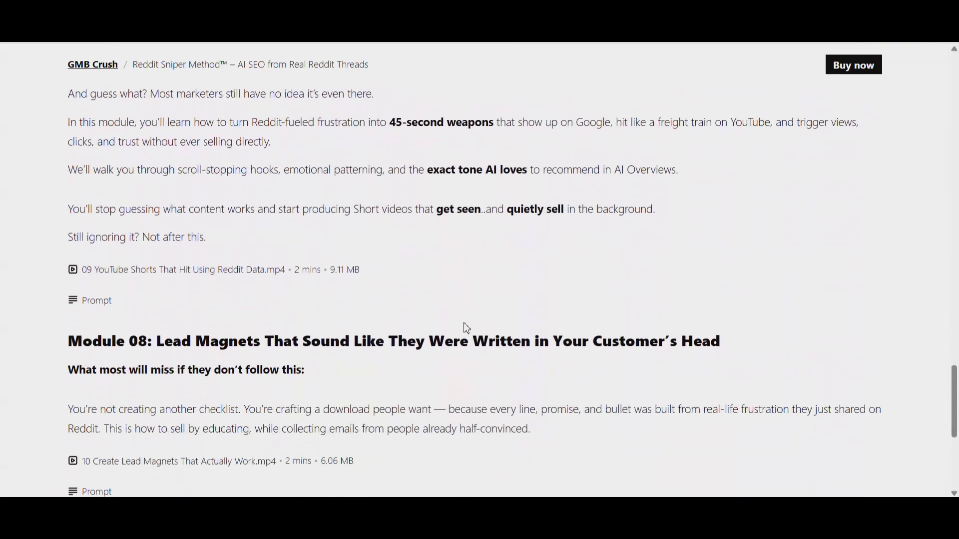